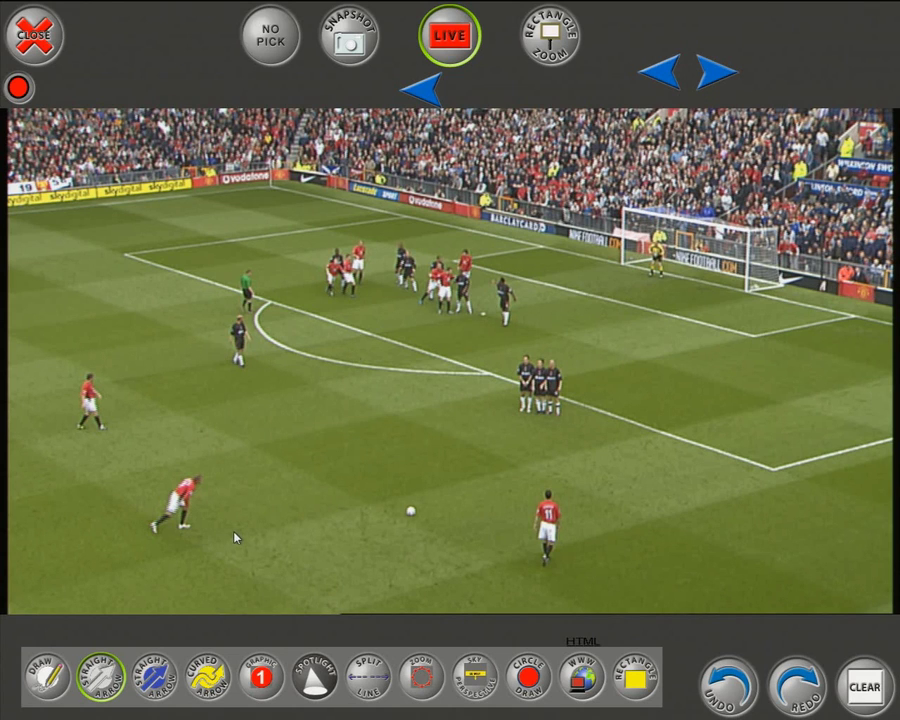
# - Try a blue straight arrow around the frame, then drag the Output Window over the pitch
pyautogui.click(158, 675)
pyautogui.moveTo(405, 210)
pyautogui.mouseDown()
pyautogui.moveTo(186, 588)
pyautogui.moveTo(118, 620)
pyautogui.moveTo(572, 614)
pyautogui.moveTo(339, 650)
pyautogui.moveTo(162, 648)
pyautogui.moveTo(425, 648)
pyautogui.moveTo(216, 645)
pyautogui.moveTo(390, 633)
pyautogui.moveTo(616, 596)
pyautogui.moveTo(826, 607)
pyautogui.moveTo(818, 636)
pyautogui.moveTo(719, 643)
pyautogui.moveTo(838, 632)
pyautogui.moveTo(743, 492)
pyautogui.moveTo(645, 97)
pyautogui.moveTo(683, 97)
pyautogui.moveTo(662, 100)
pyautogui.moveTo(680, 66)
pyautogui.moveTo(597, 331)
pyautogui.moveTo(184, 607)
pyautogui.moveTo(92, 617)
pyautogui.moveTo(527, 590)
pyautogui.moveTo(588, 597)
pyautogui.moveTo(601, 193)
pyautogui.moveTo(601, 203)
pyautogui.moveTo(623, 155)
pyautogui.moveTo(623, 117)
pyautogui.moveTo(655, 113)
pyautogui.mouseUp()
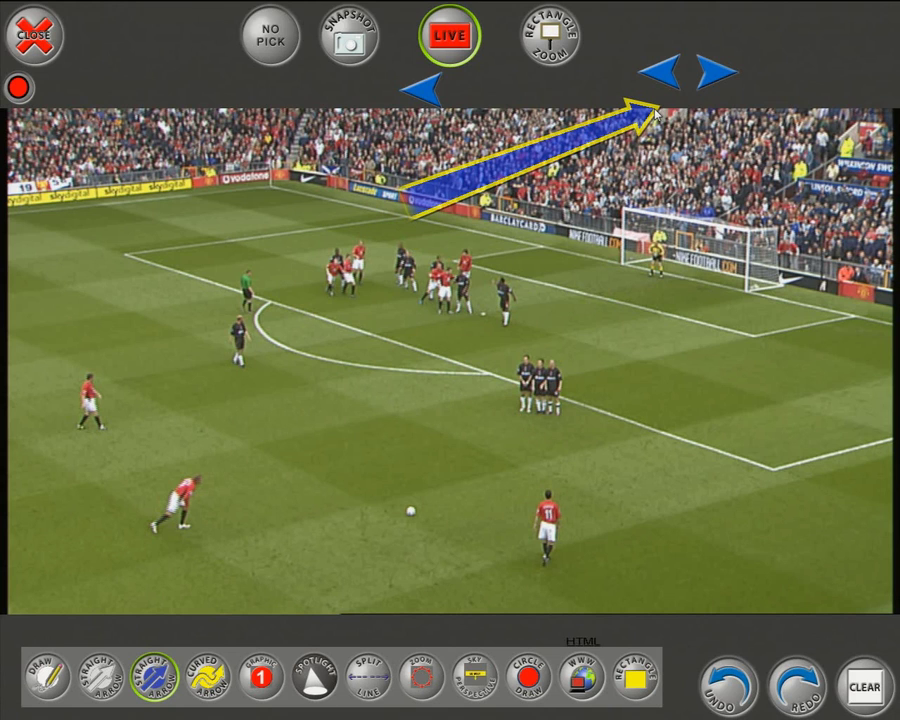
pyautogui.moveTo(655, 113); pyautogui.dragTo(417, 540)
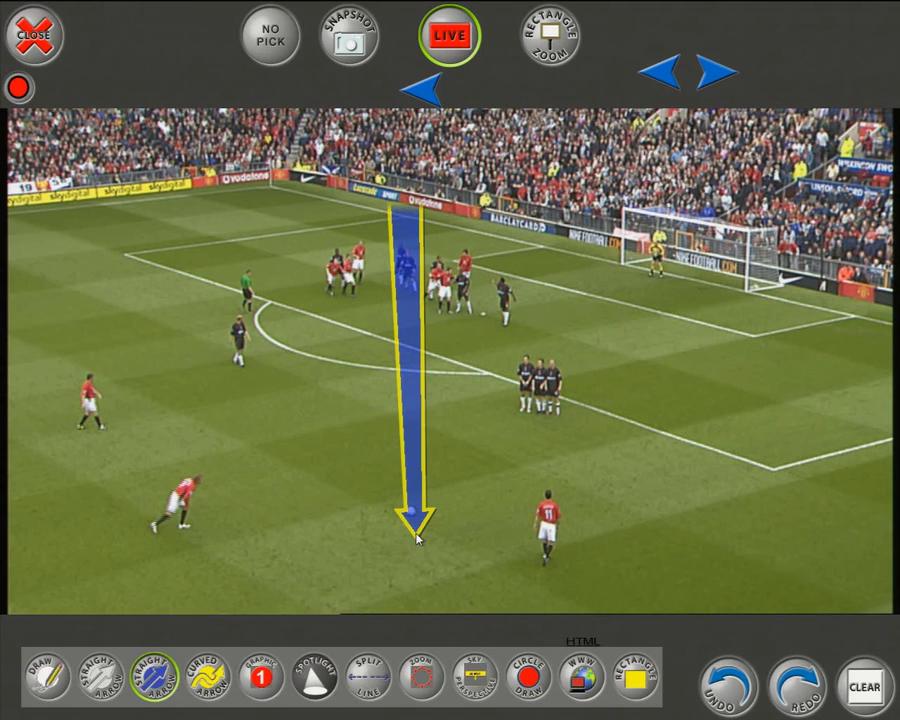
pyautogui.moveTo(417, 540); pyautogui.dragTo(529, 72)
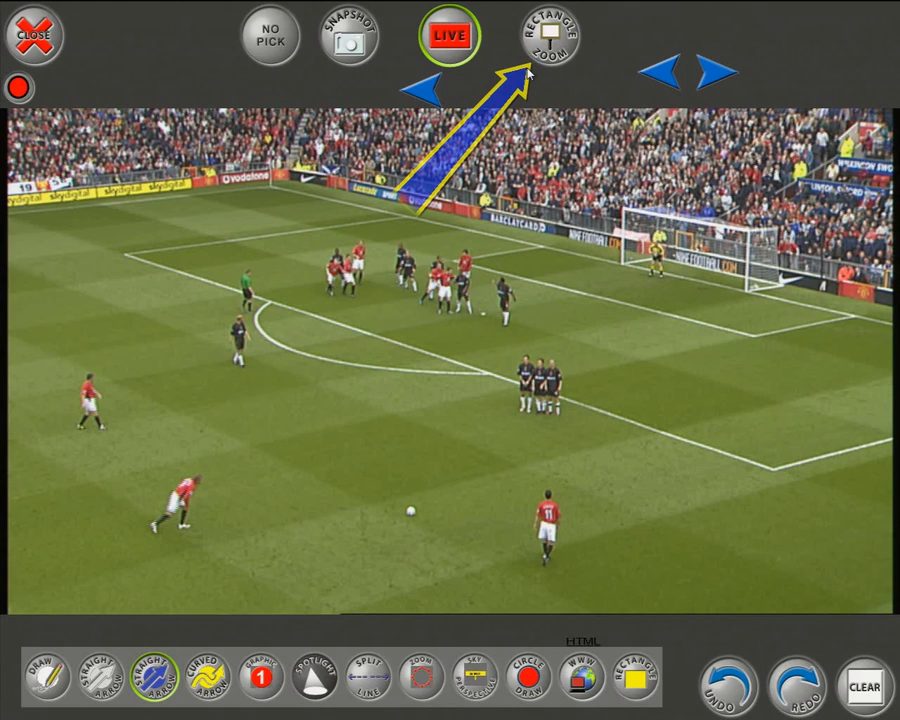
pyautogui.moveTo(529, 72); pyautogui.dragTo(443, 85)
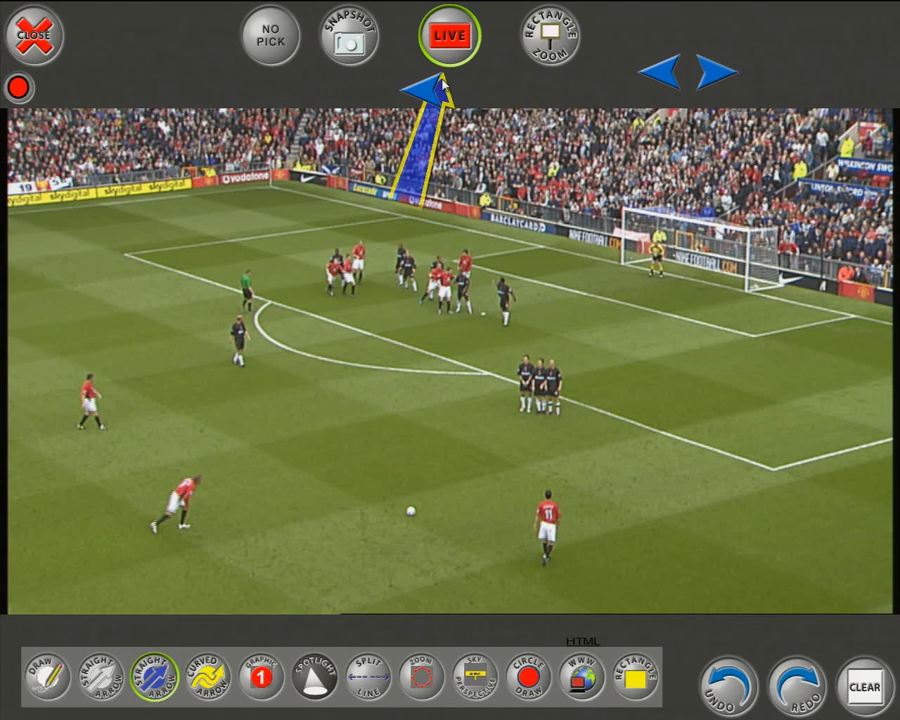
pyautogui.moveTo(443, 85); pyautogui.dragTo(496, 254)
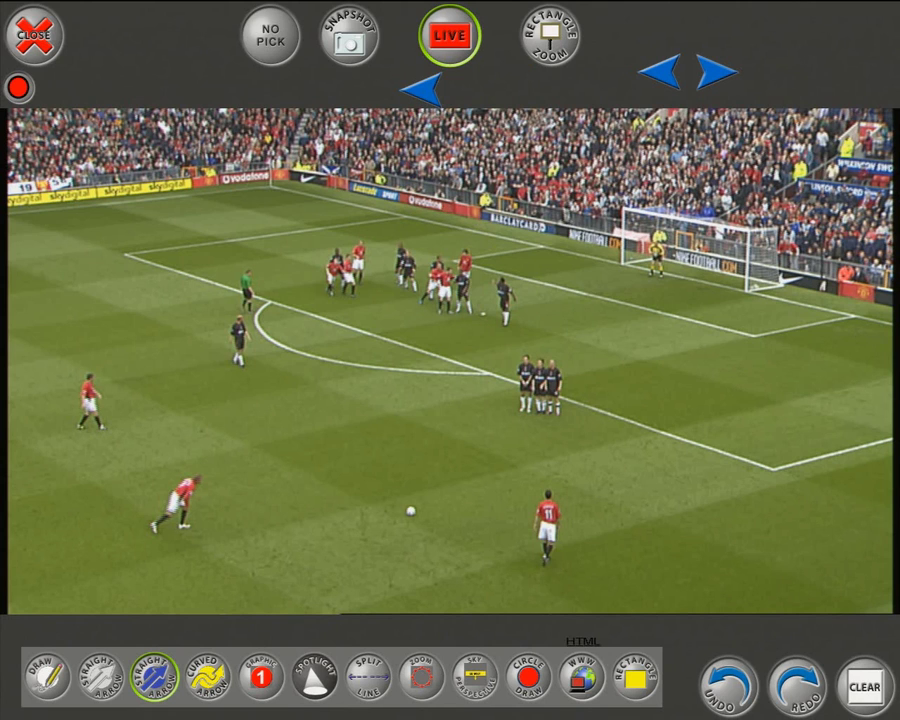
pyautogui.moveTo(899, 131); pyautogui.dragTo(287, 150)
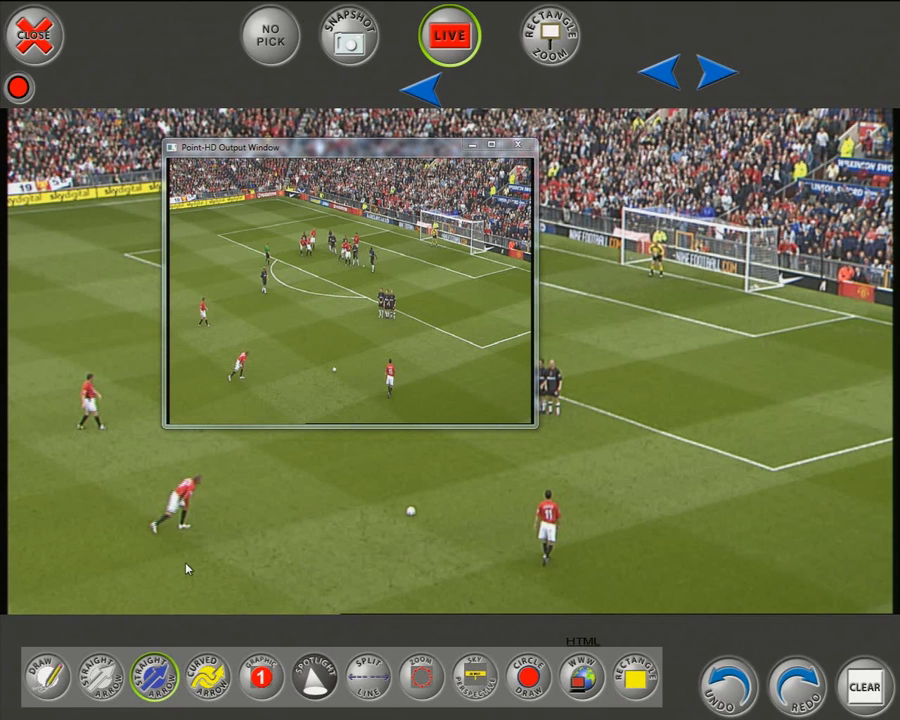
# - Preview a blue arrow toward the ball, move the Output Window right, then clear the arrow
pyautogui.moveTo(167, 592); pyautogui.dragTo(387, 513)
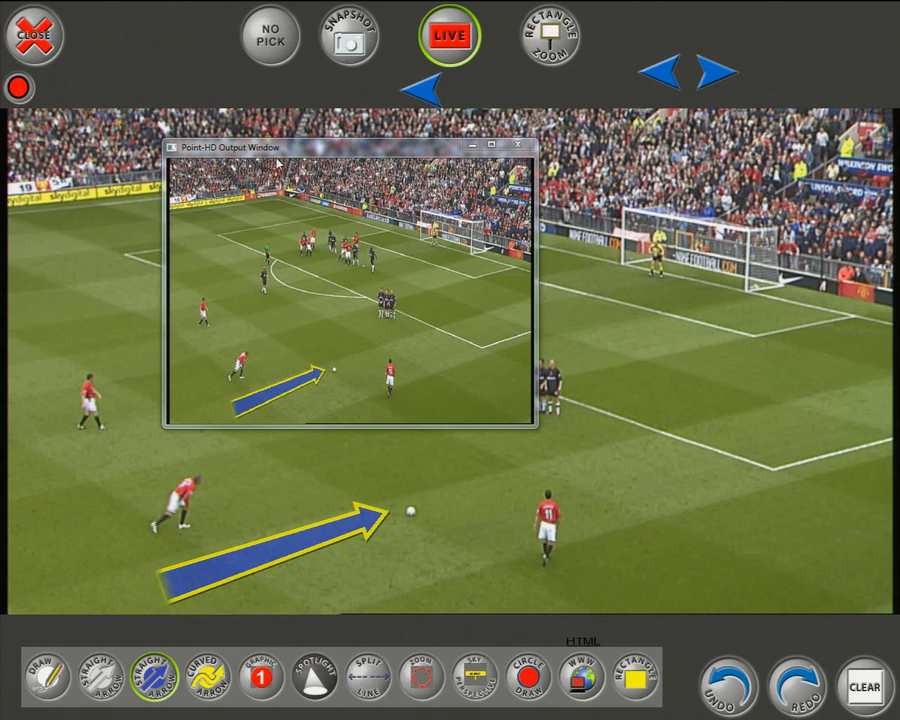
pyautogui.moveTo(251, 150); pyautogui.dragTo(899, 220)
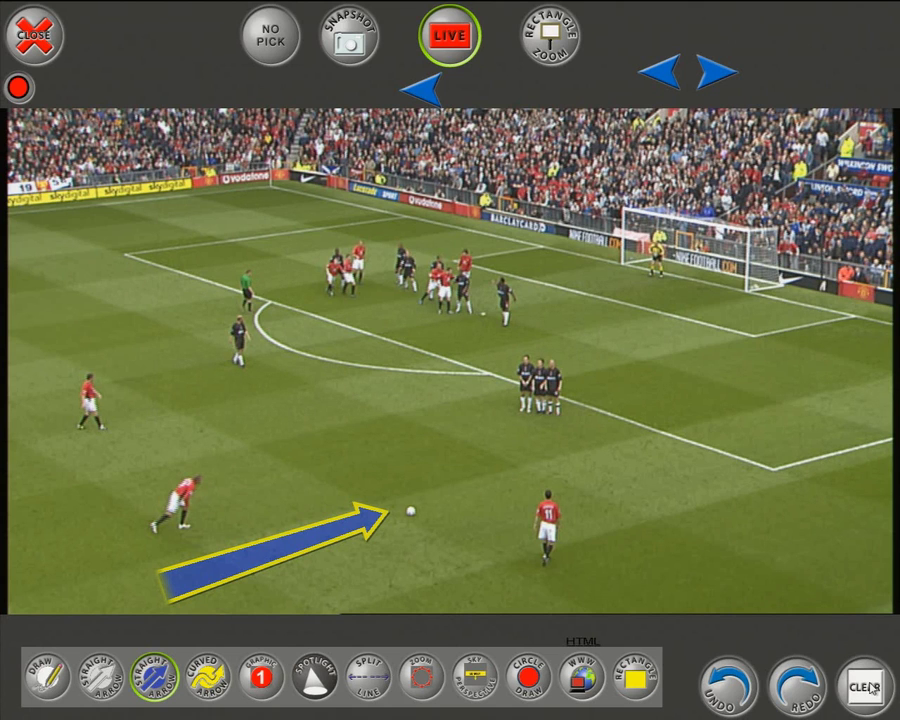
pyautogui.press('Delete')
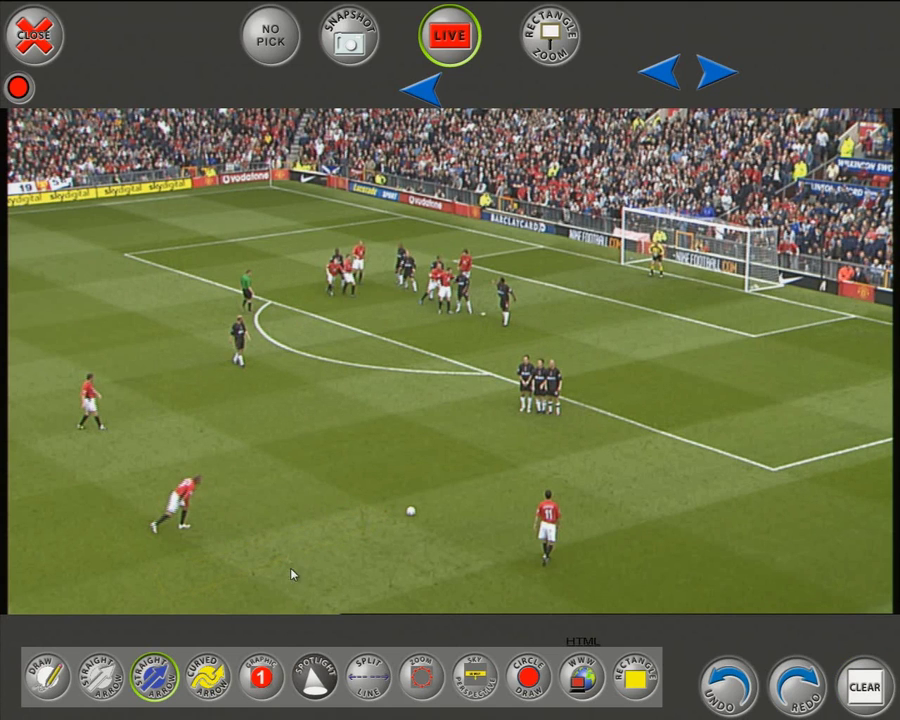
pyautogui.moveTo(428, 496); pyautogui.dragTo(354, 84)
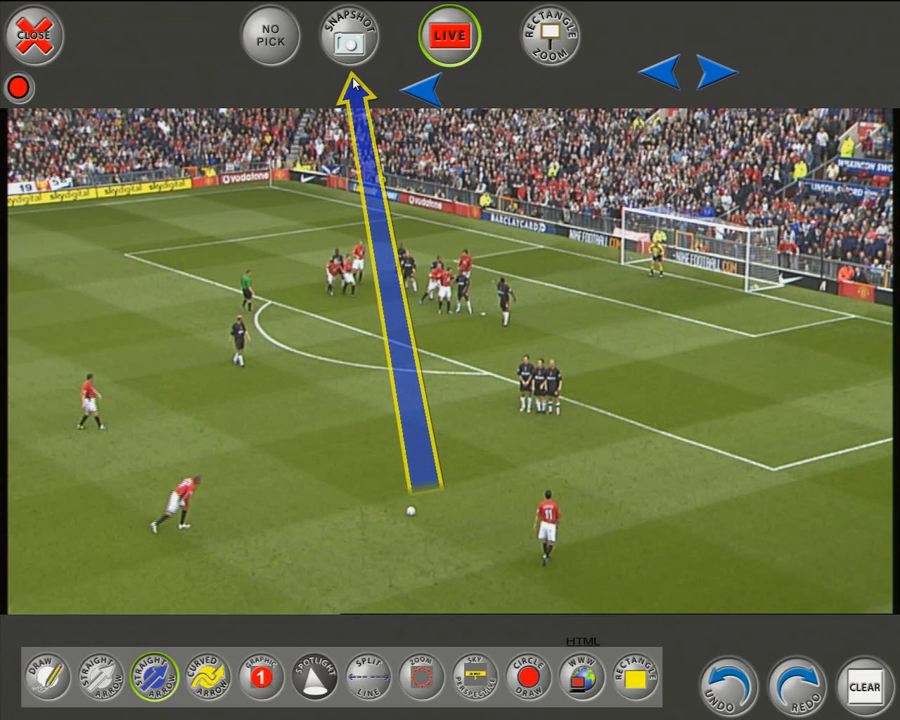
pyautogui.moveTo(354, 84); pyautogui.dragTo(255, 367)
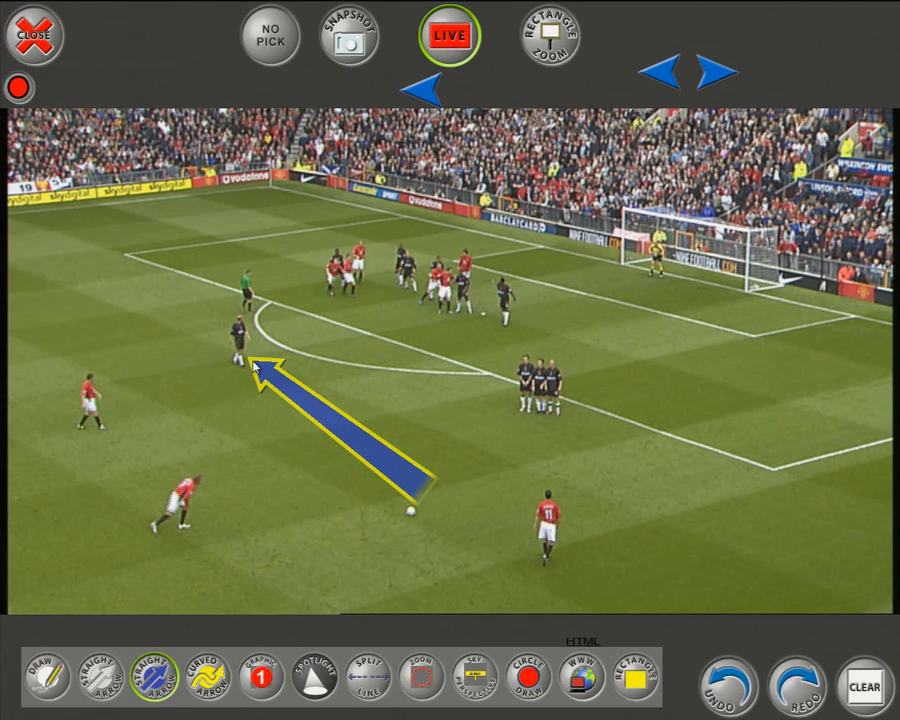
pyautogui.moveTo(254, 366); pyautogui.dragTo(350, 92)
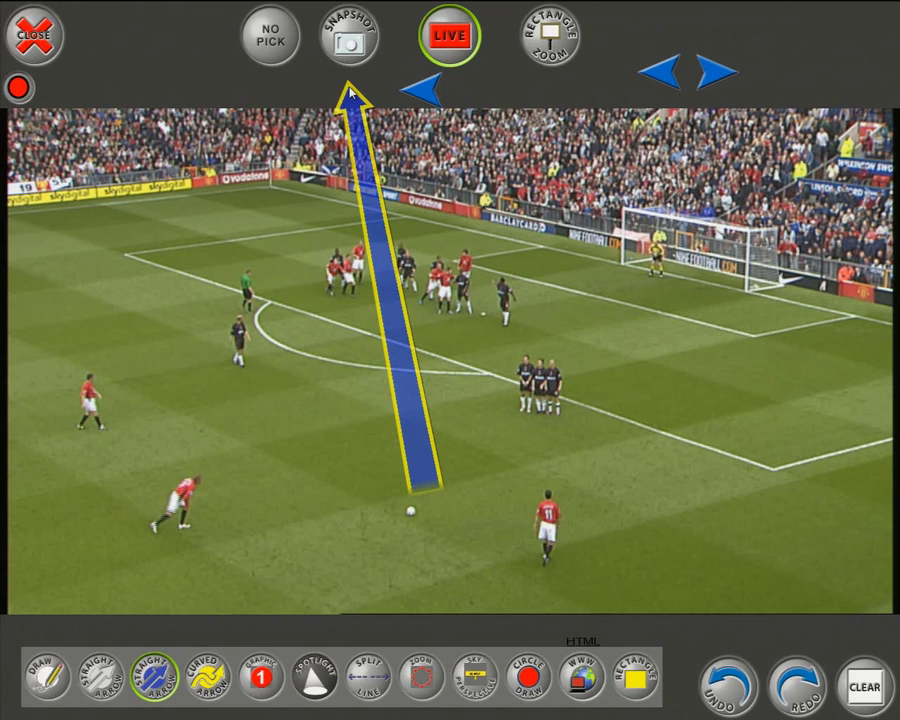
pyautogui.moveTo(349, 92); pyautogui.dragTo(281, 89)
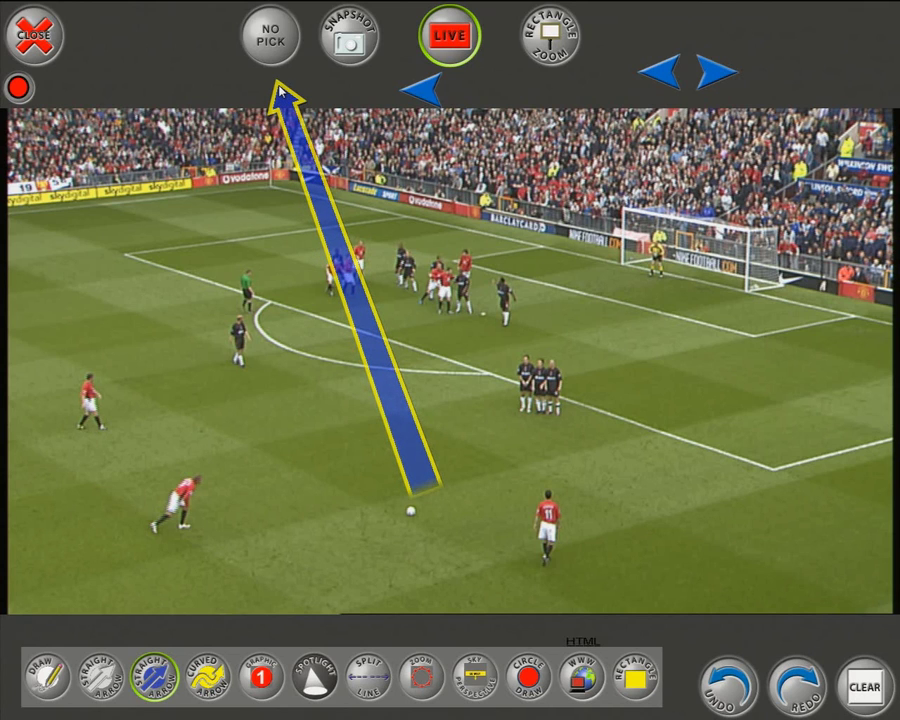
pyautogui.moveTo(279, 92); pyautogui.dragTo(72, 76)
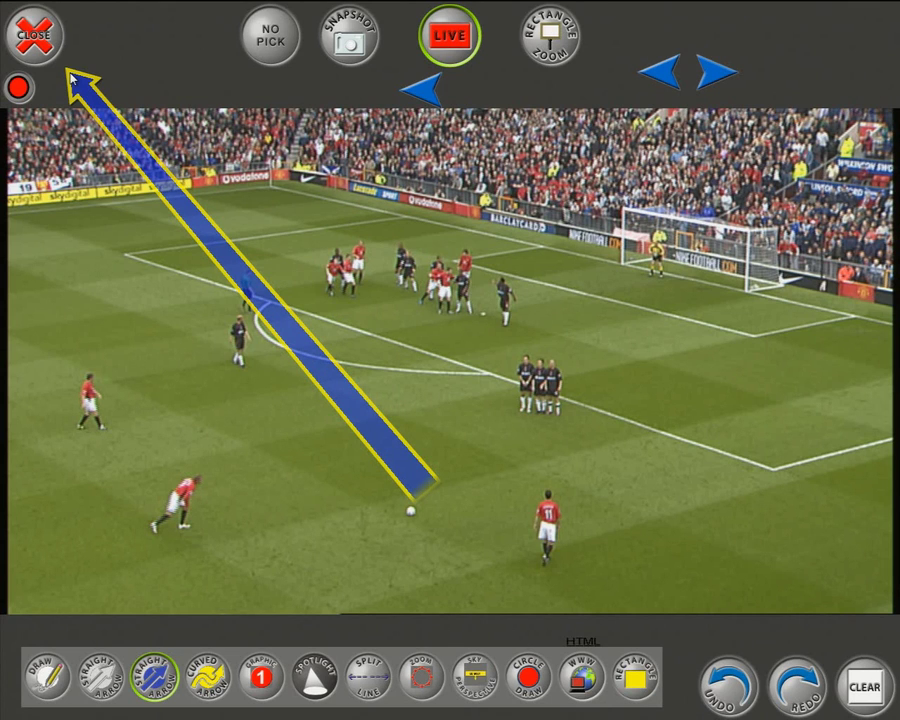
pyautogui.moveTo(72, 76); pyautogui.dragTo(38, 110)
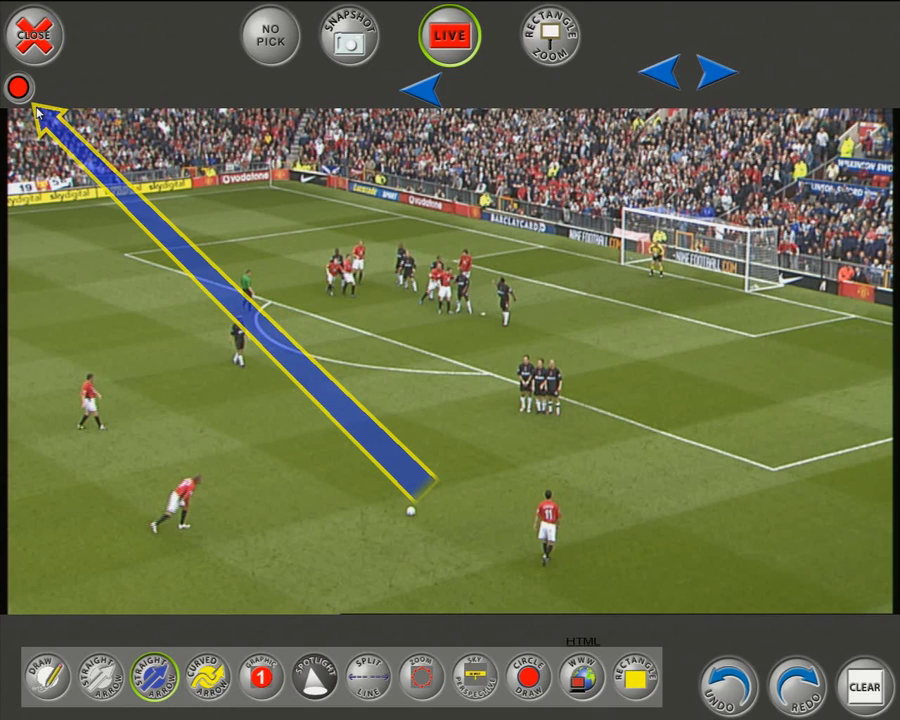
pyautogui.moveTo(38, 110); pyautogui.dragTo(40, 115)
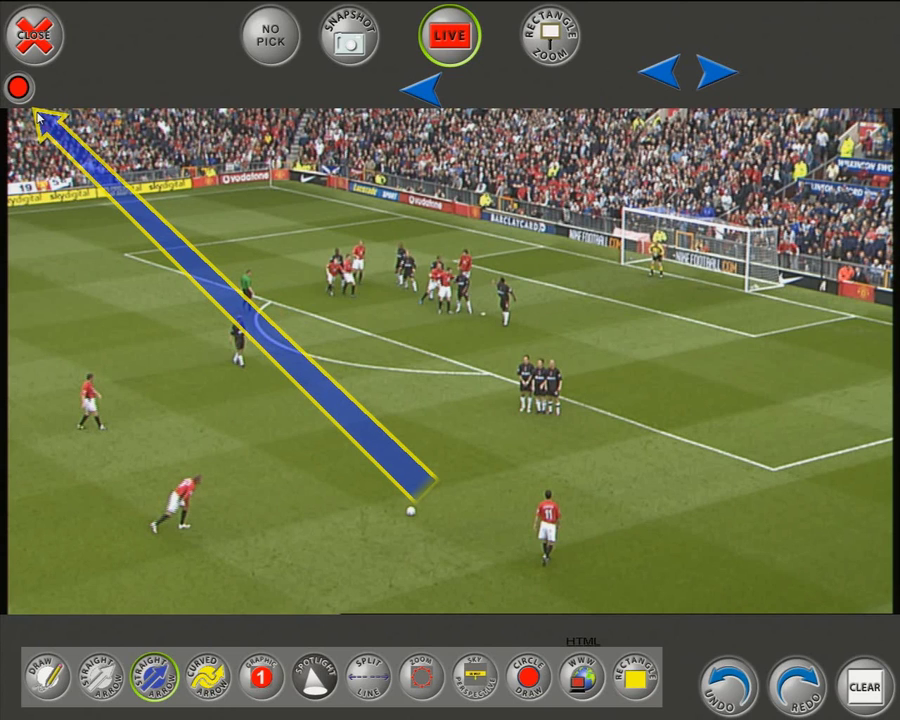
pyautogui.moveTo(38, 115); pyautogui.dragTo(640, 456)
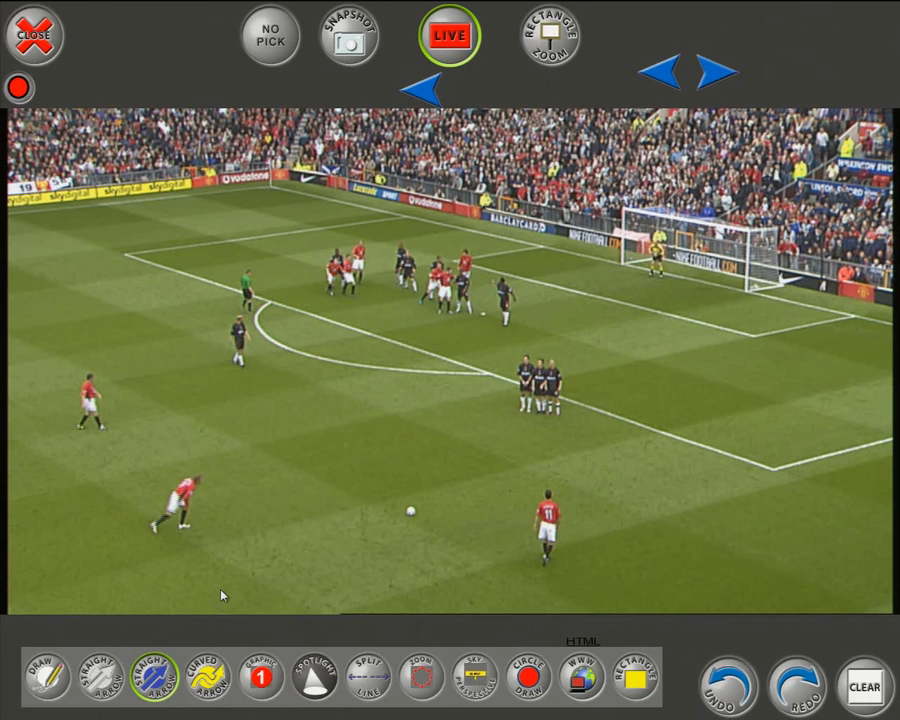
# - Sketch a freehand arrow from the kicker to the wall and circle two player groups
pyautogui.click(47, 677)
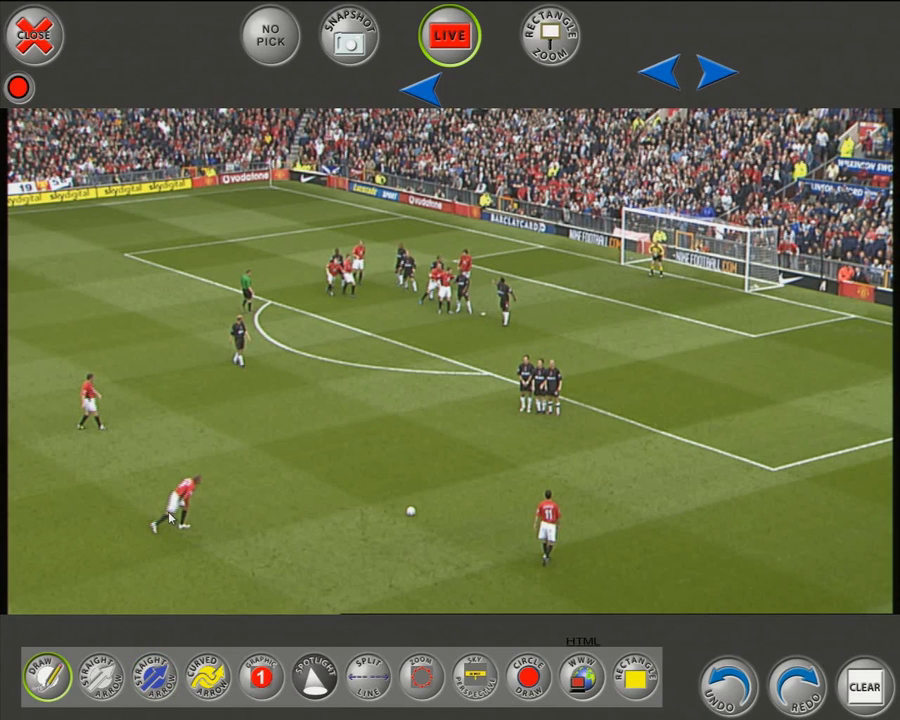
pyautogui.moveTo(218, 548)
pyautogui.mouseDown()
pyautogui.moveTo(444, 436)
pyautogui.moveTo(352, 435)
pyautogui.moveTo(411, 482)
pyautogui.mouseUp()
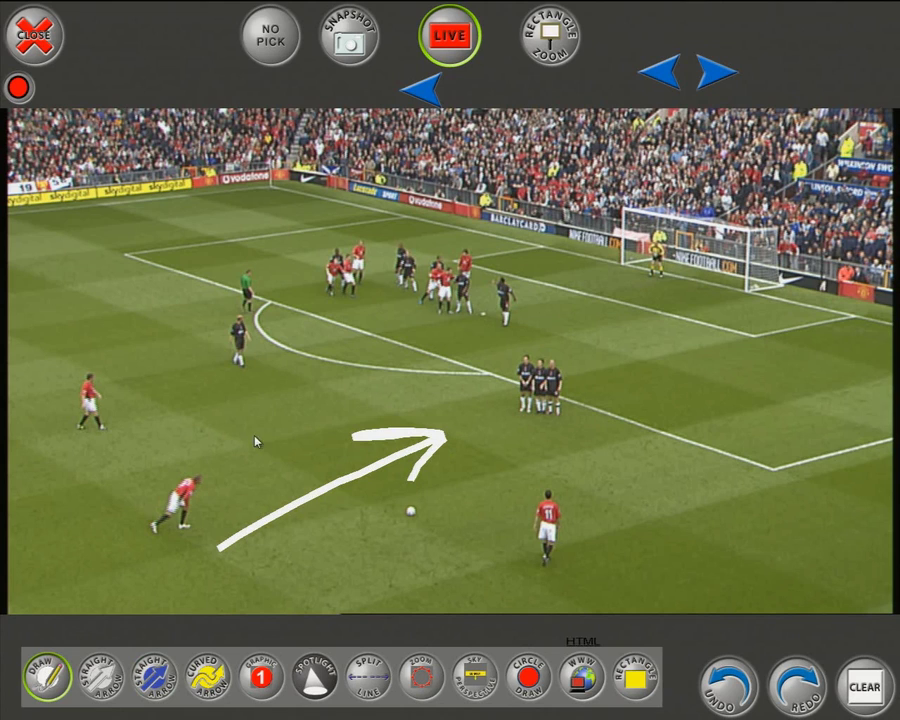
pyautogui.moveTo(262, 290)
pyautogui.mouseDown()
pyautogui.moveTo(190, 293)
pyautogui.moveTo(270, 302)
pyautogui.moveTo(256, 304)
pyautogui.mouseUp()
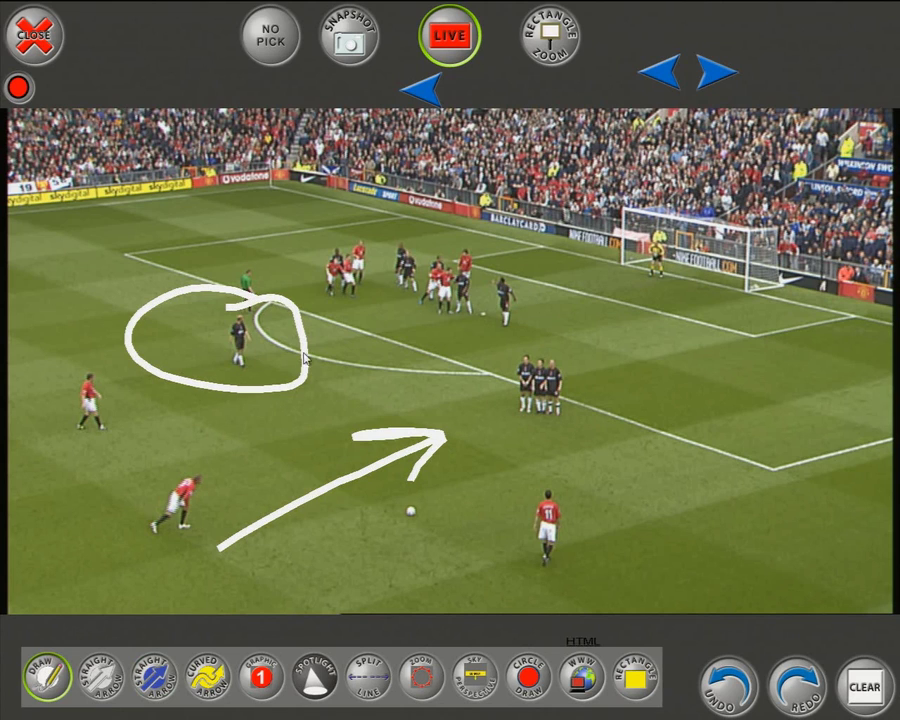
pyautogui.moveTo(567, 293)
pyautogui.mouseDown()
pyautogui.moveTo(512, 342)
pyautogui.moveTo(540, 245)
pyautogui.mouseUp()
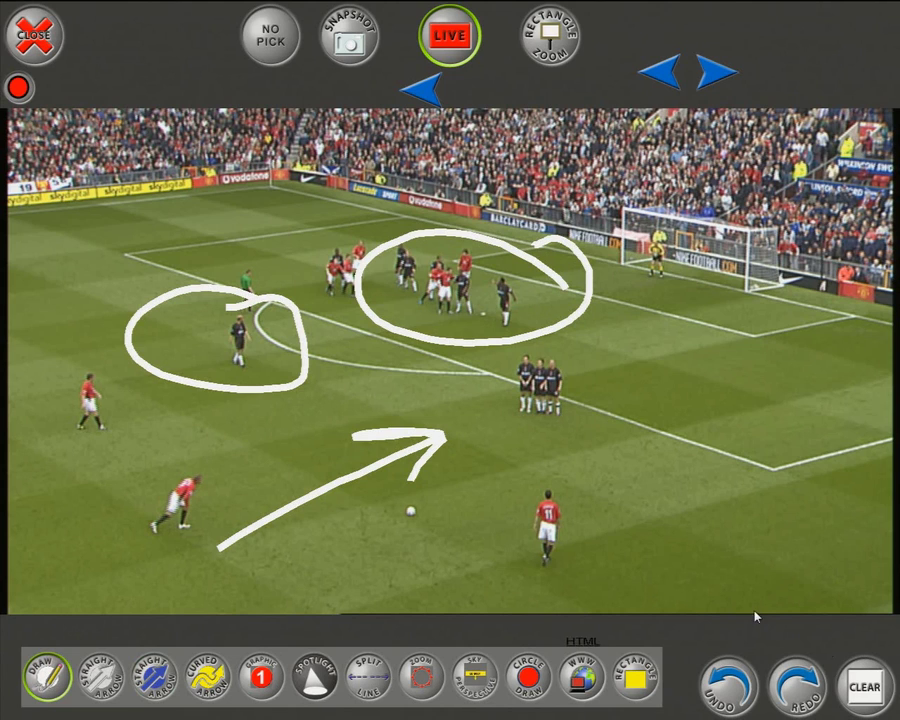
# - Clear the sketches and draw a white straight arrow from the kicker to the wall
pyautogui.click(866, 687)
pyautogui.click(100, 677)
pyautogui.moveTo(232, 521); pyautogui.dragTo(509, 425)
# - Draw a blue straight arrow toward the wall, adjust its tip, then clear both arrows
pyautogui.click(135, 682)
pyautogui.moveTo(149, 460); pyautogui.dragTo(509, 367)
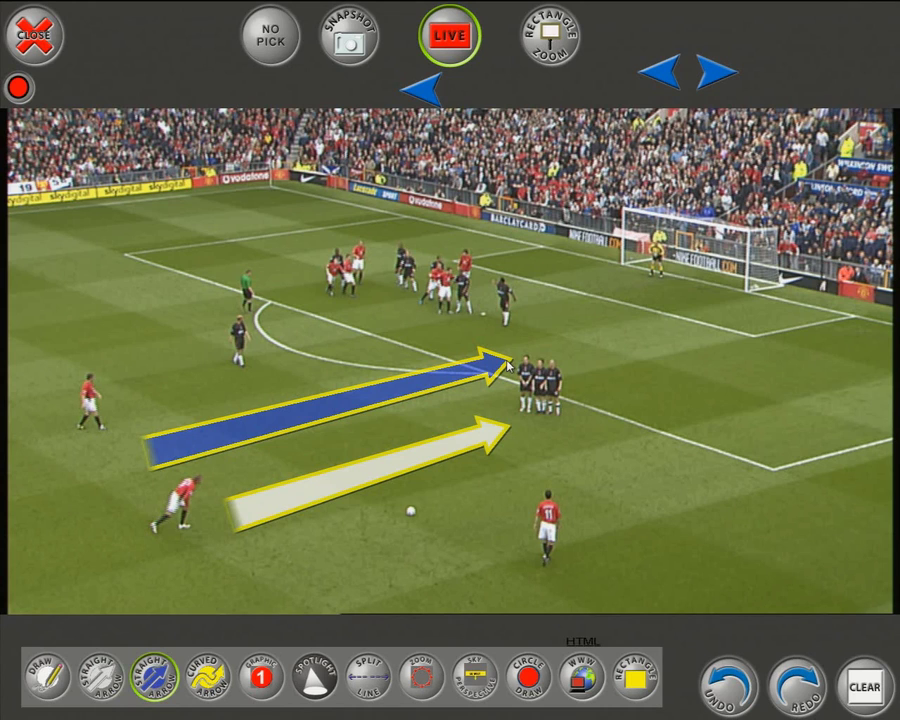
pyautogui.moveTo(508, 366); pyautogui.dragTo(390, 366)
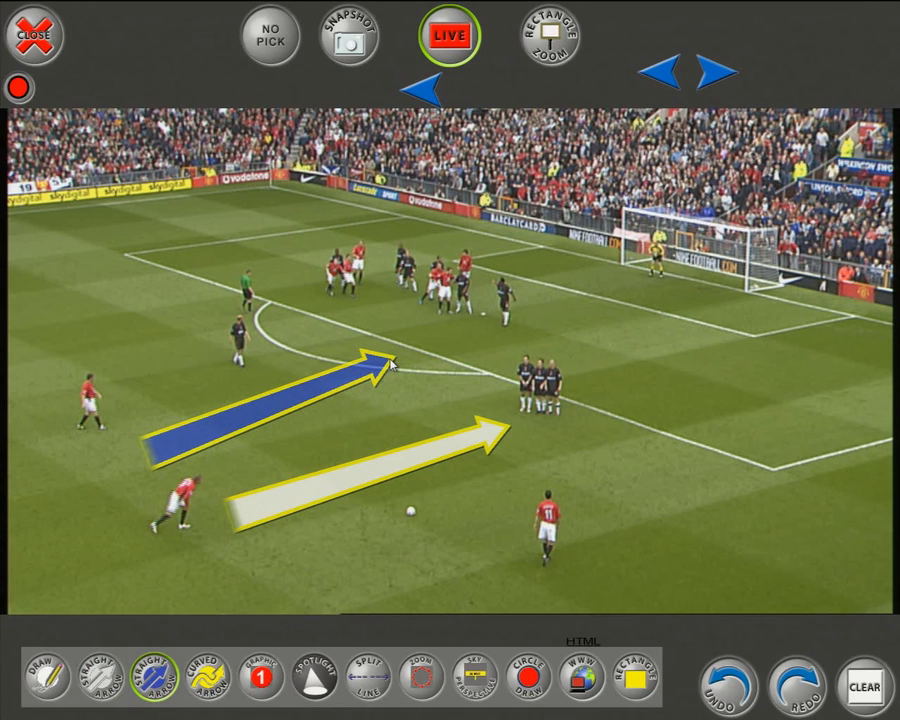
pyautogui.moveTo(391, 366); pyautogui.dragTo(425, 344)
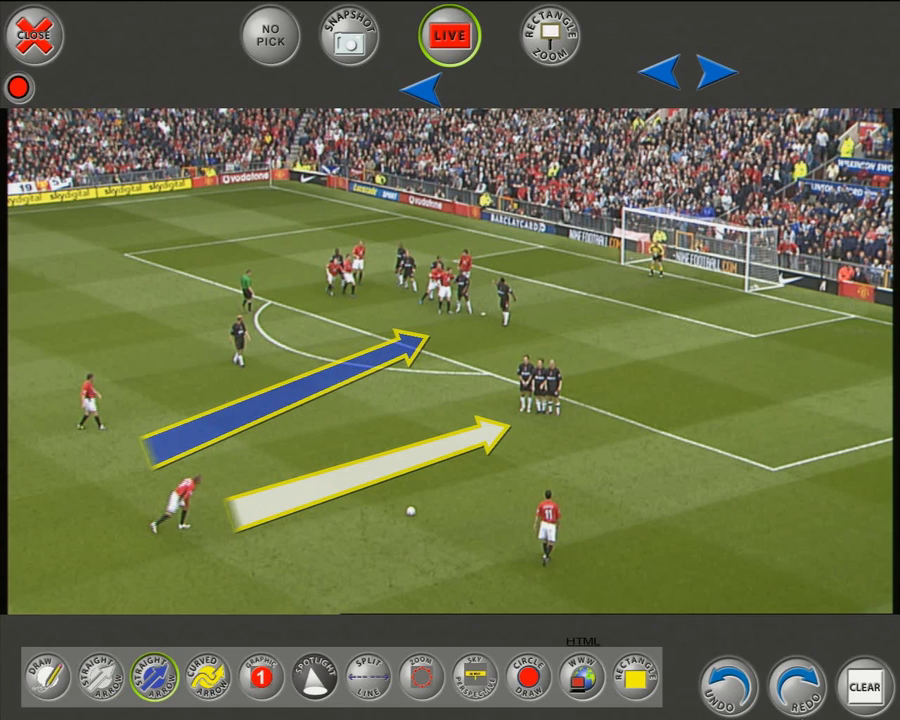
pyautogui.click(865, 687)
pyautogui.click(229, 680)
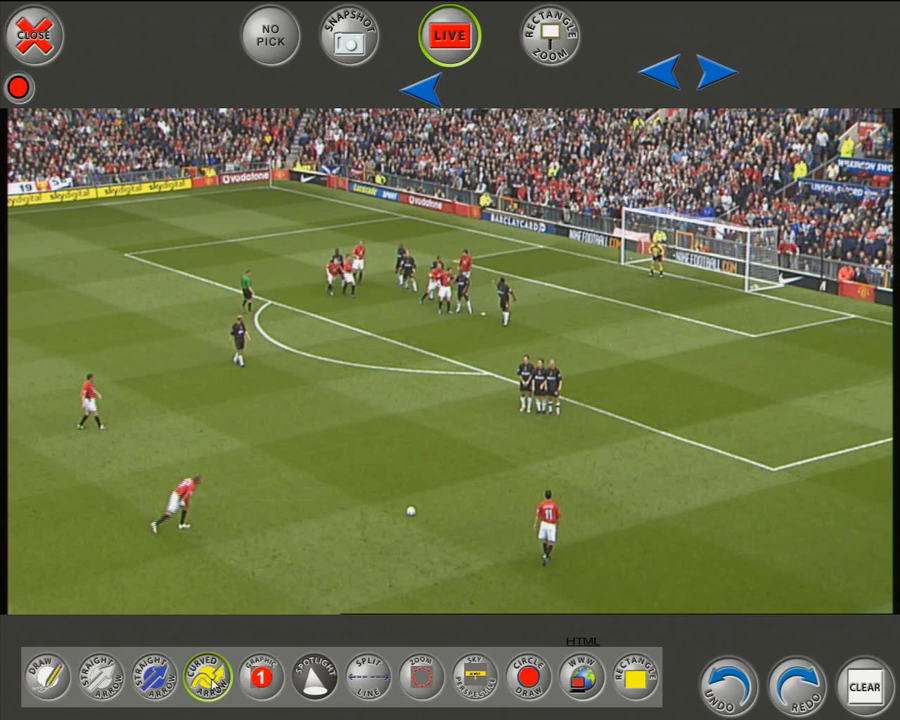
pyautogui.moveTo(209, 523)
pyautogui.mouseDown()
pyautogui.moveTo(267, 394)
pyautogui.moveTo(415, 464)
pyautogui.mouseUp()
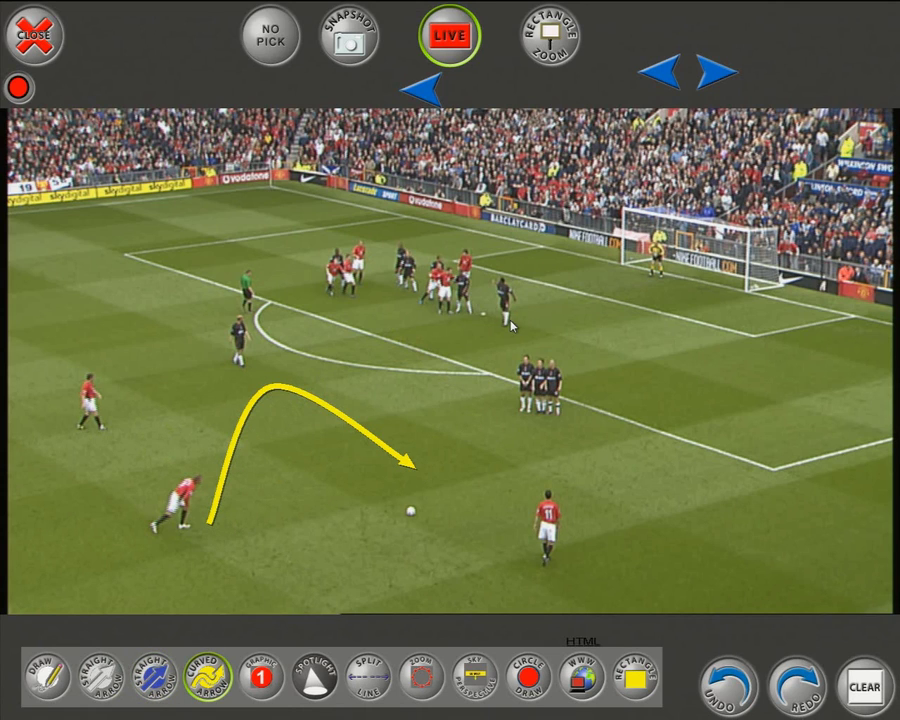
pyautogui.moveTo(512, 325); pyautogui.dragTo(526, 329)
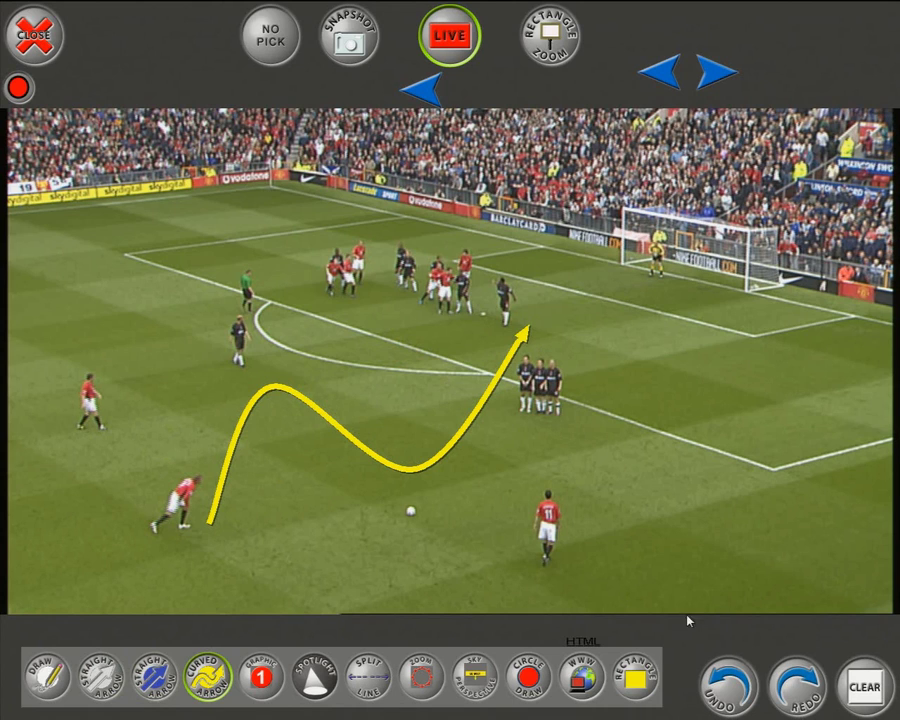
pyautogui.click(864, 697)
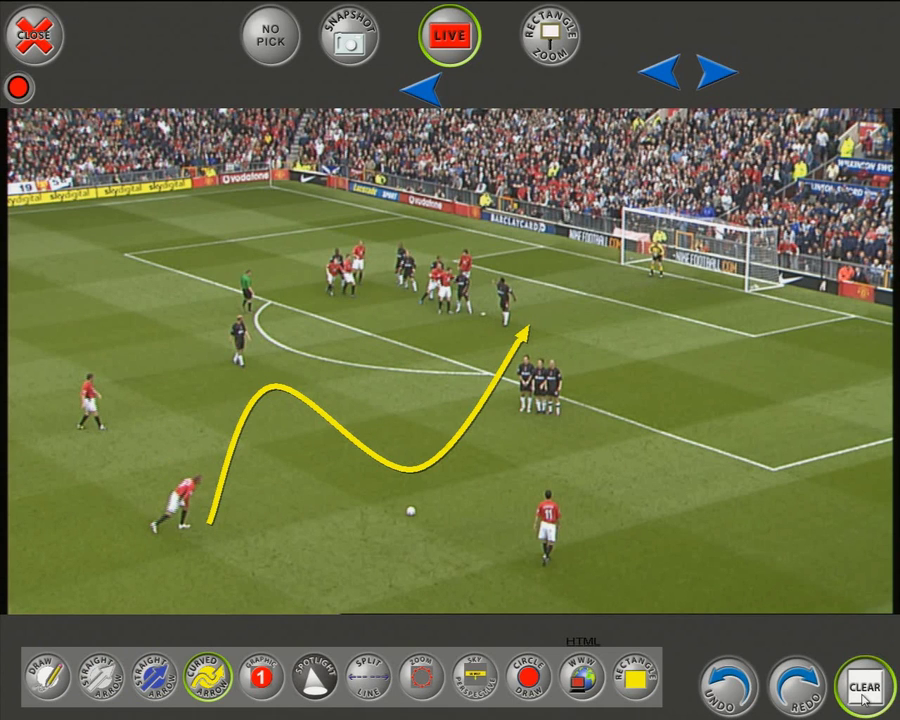
# - Drop numbered markers 1–7 above the kicker, left player, referee and players toward the box
pyautogui.click(261, 677)
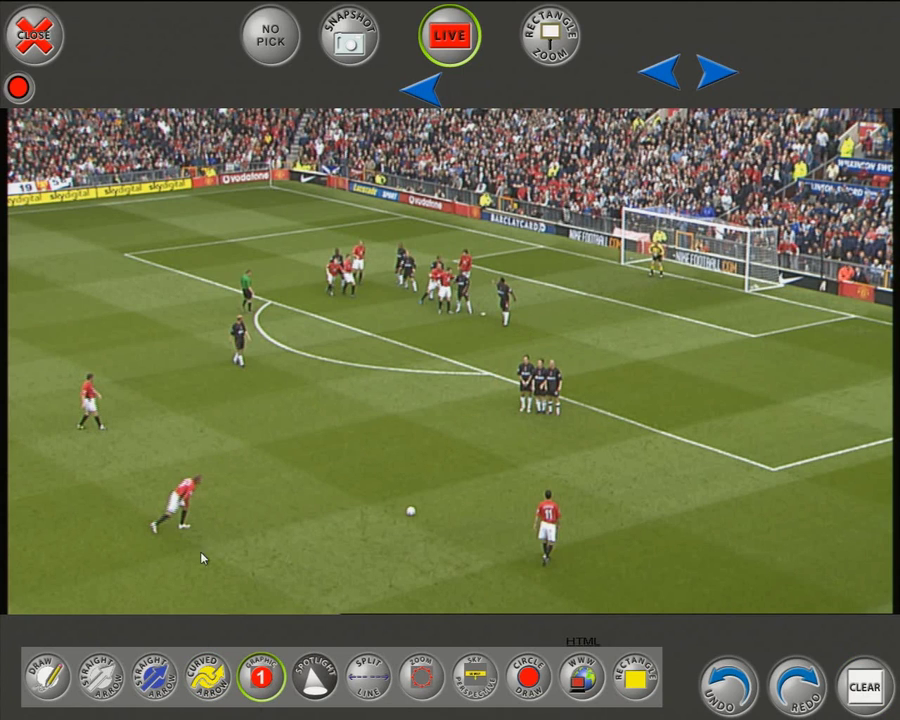
pyautogui.click(198, 455)
pyautogui.click(96, 355)
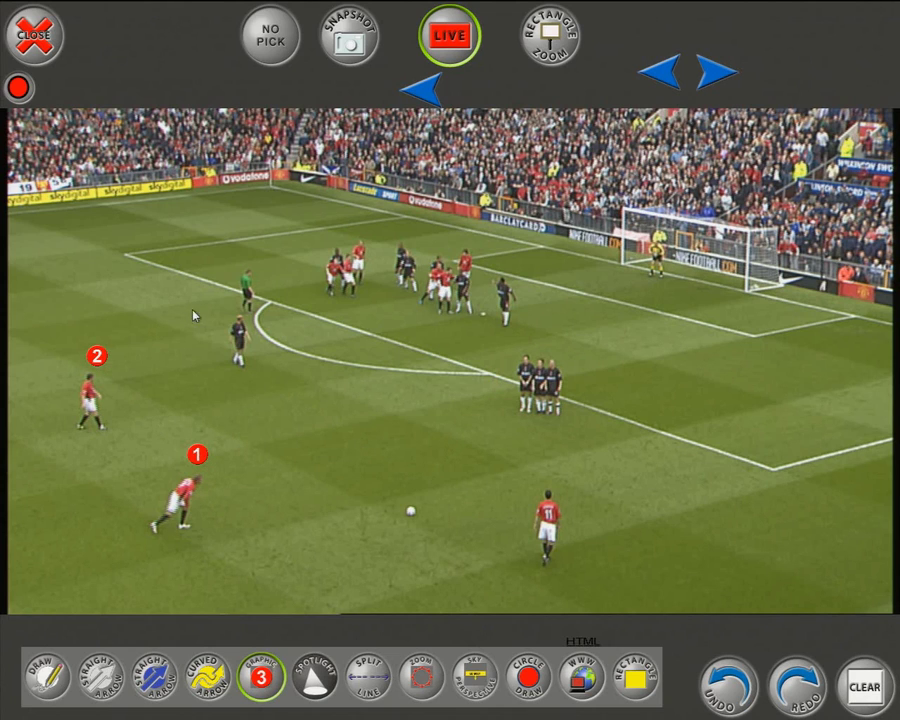
pyautogui.click(228, 301)
pyautogui.click(246, 254)
pyautogui.click(338, 237)
pyautogui.click(398, 227)
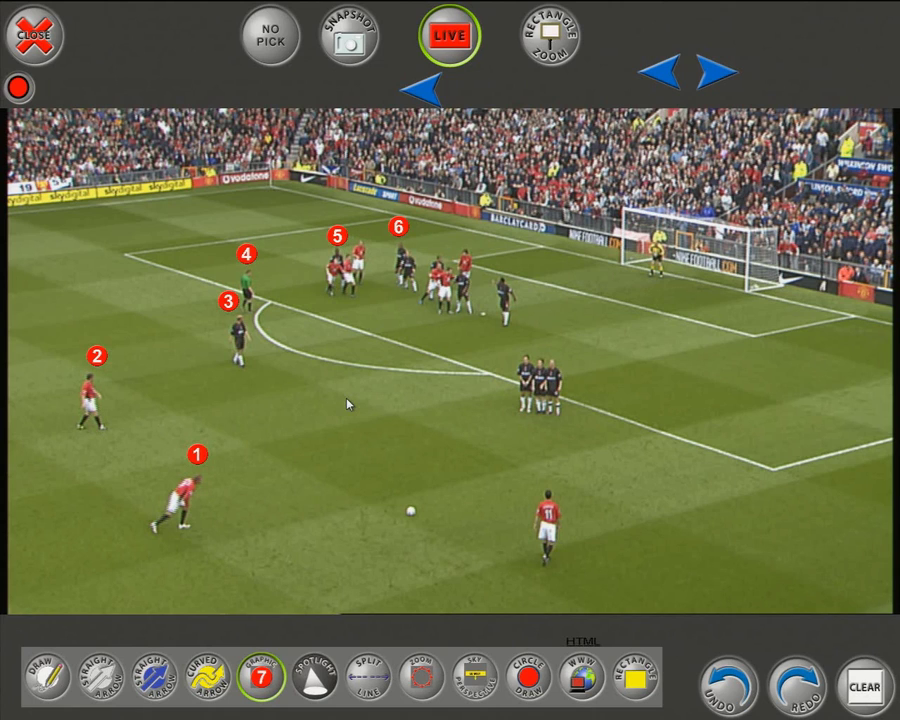
pyautogui.click(466, 235)
# - Clear the markers and spotlight the player cluster in the box and the left-hand player
pyautogui.click(865, 687)
pyautogui.click(314, 677)
pyautogui.moveTo(178, 484); pyautogui.dragTo(173, 555)
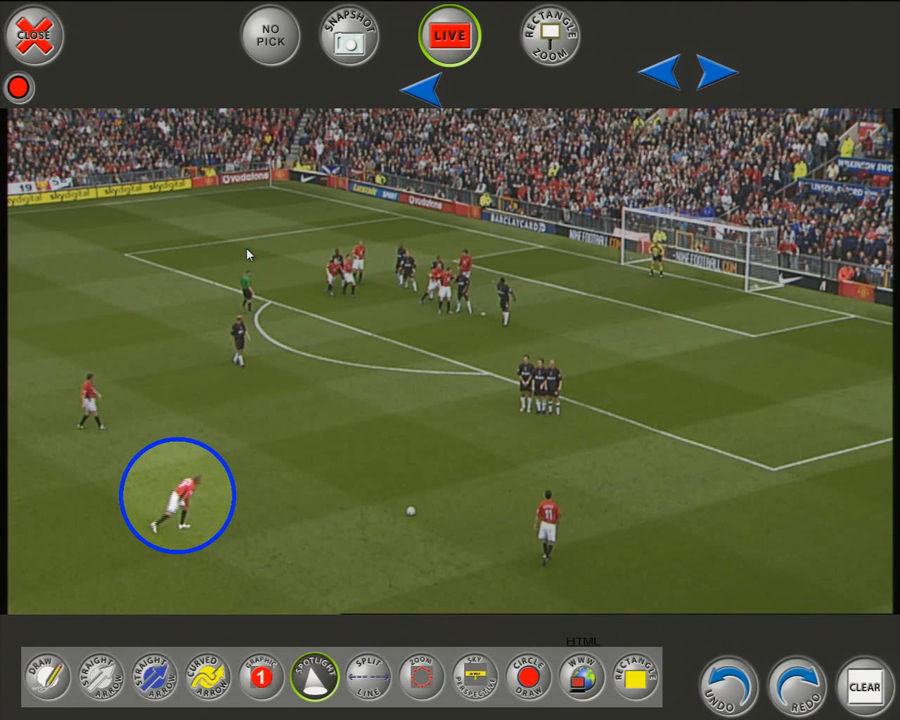
pyautogui.moveTo(248, 253); pyautogui.dragTo(264, 375)
pyautogui.moveTo(236, 300); pyautogui.dragTo(341, 268)
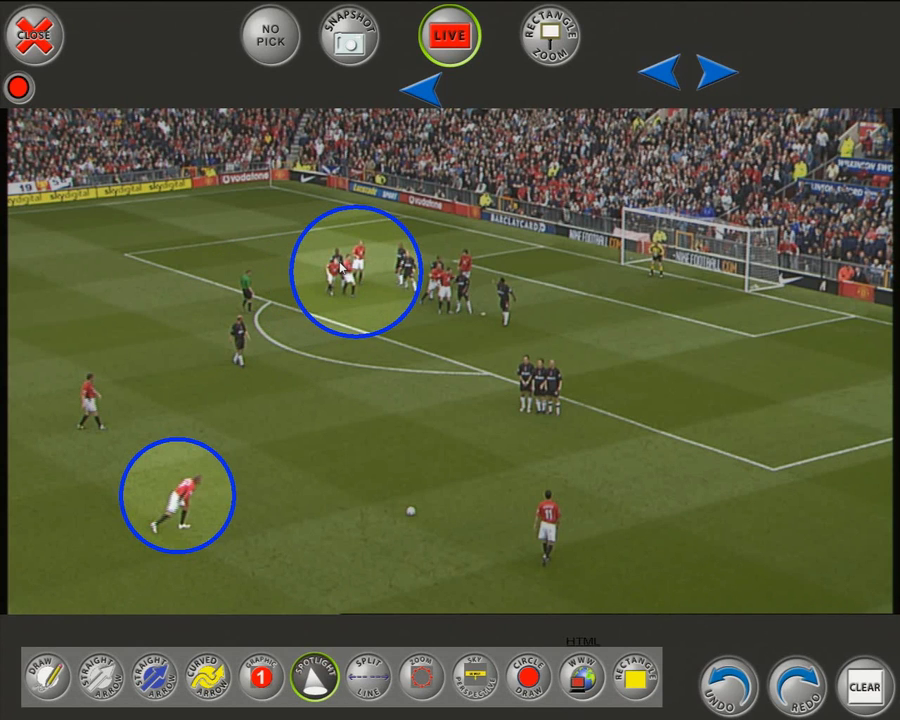
pyautogui.moveTo(180, 505); pyautogui.dragTo(99, 412)
# - Draw two crossing straight arrows from the kicker, then clear them along with the spotlights
pyautogui.press('3')
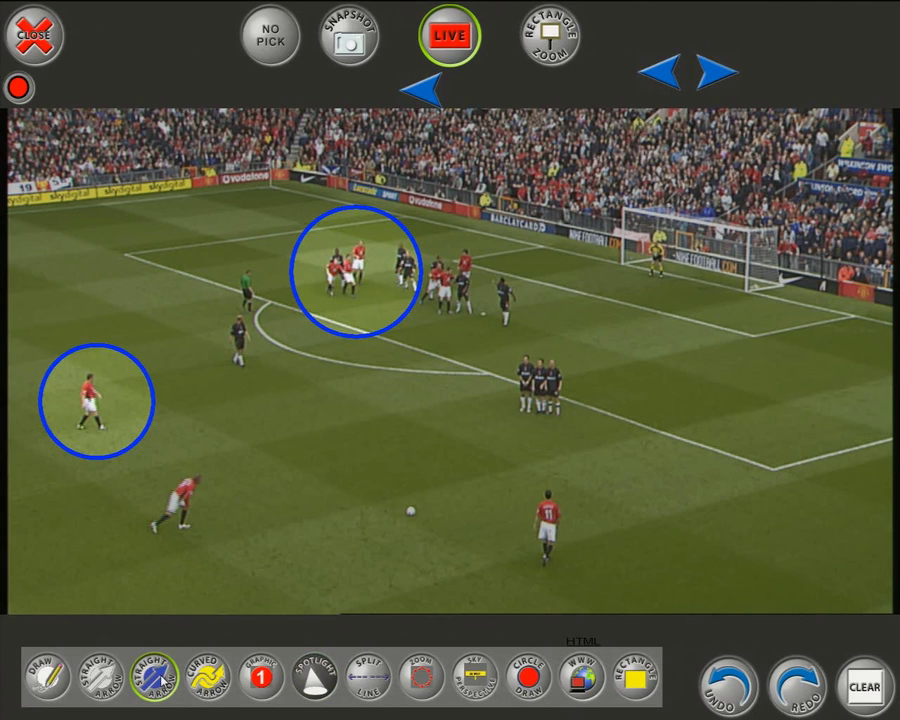
pyautogui.moveTo(195, 540); pyautogui.dragTo(462, 430)
pyautogui.moveTo(220, 393); pyautogui.dragTo(490, 535)
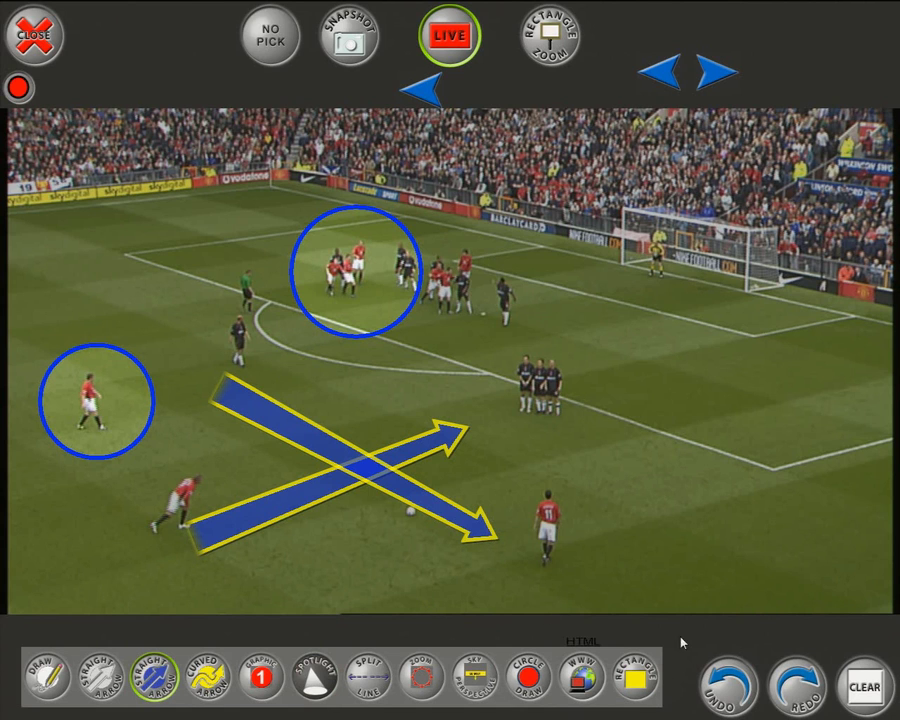
pyautogui.click(864, 687)
# - Draw two red double-headed split lines from the kicker area toward the wall
pyautogui.press('7')
pyautogui.moveTo(253, 495); pyautogui.dragTo(450, 422)
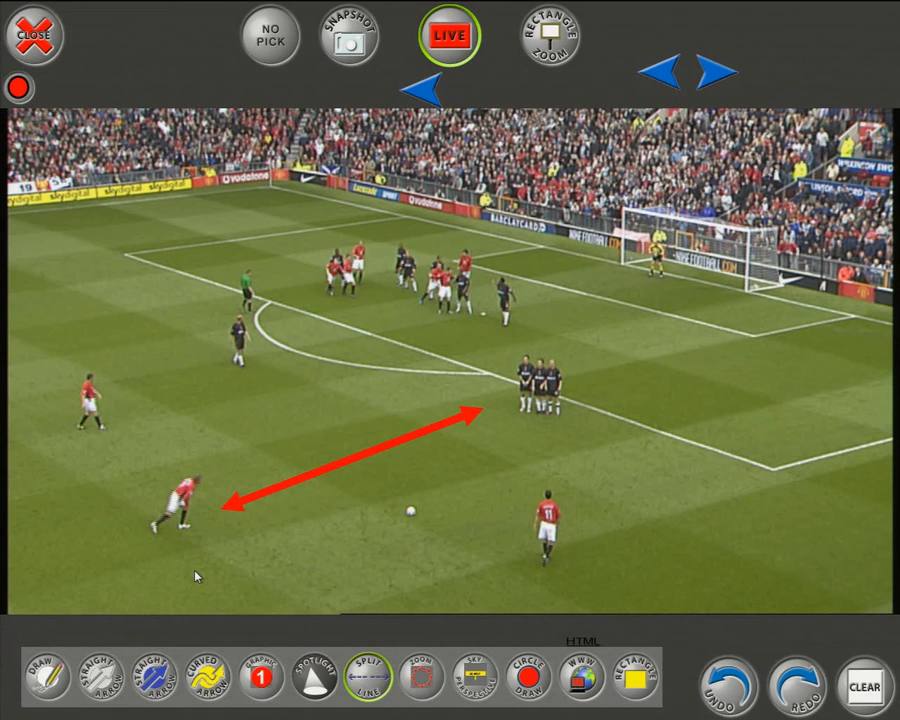
pyautogui.moveTo(150, 406); pyautogui.dragTo(446, 340)
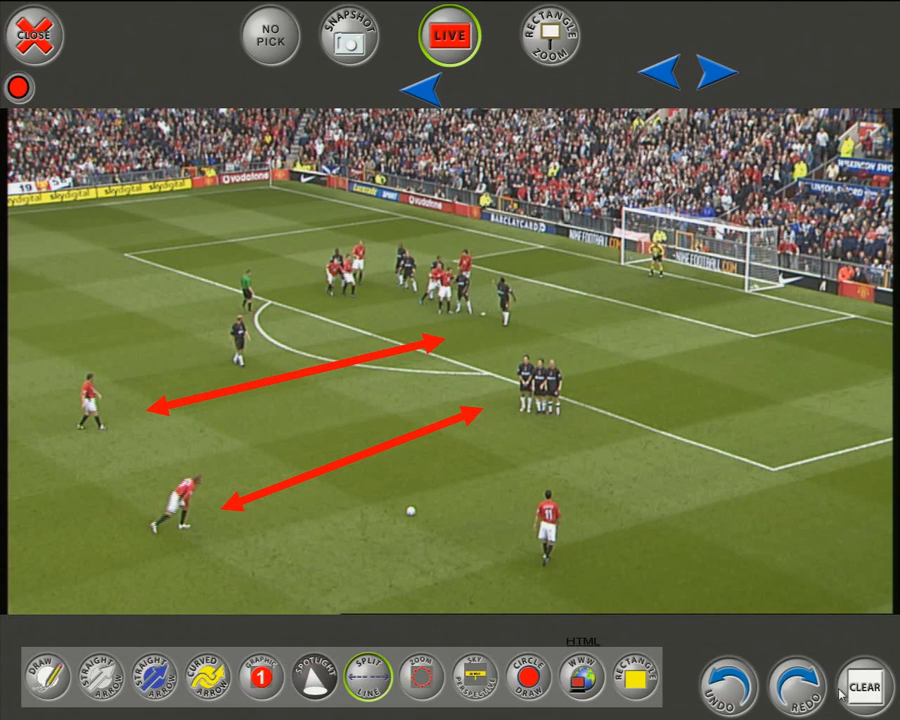
# - Place zoom circles on the crouching kicker, on the left, and near the penalty arc
pyautogui.click(421, 670)
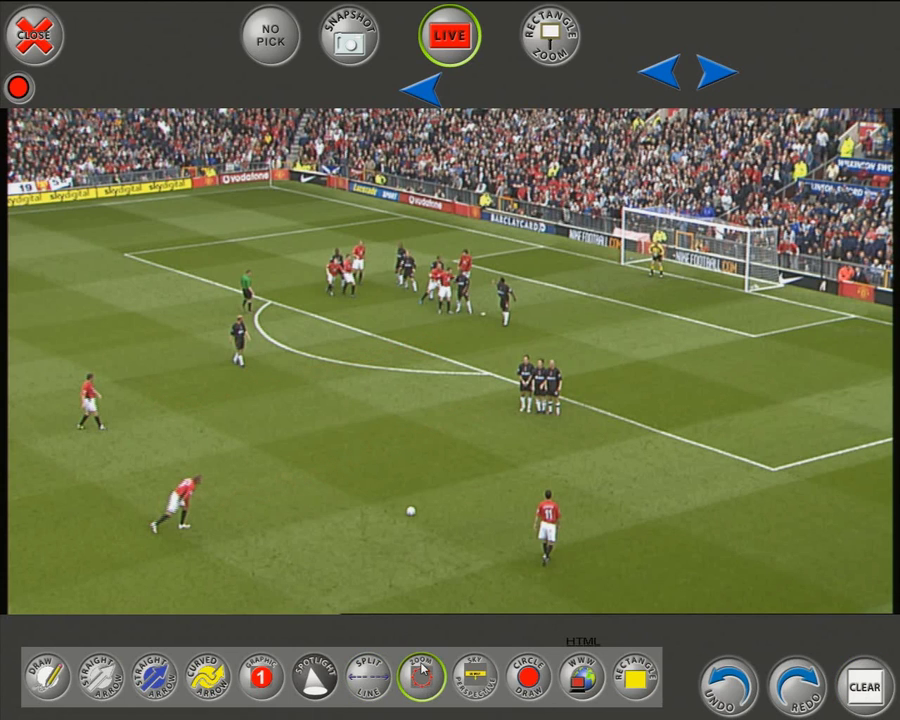
pyautogui.click(226, 508)
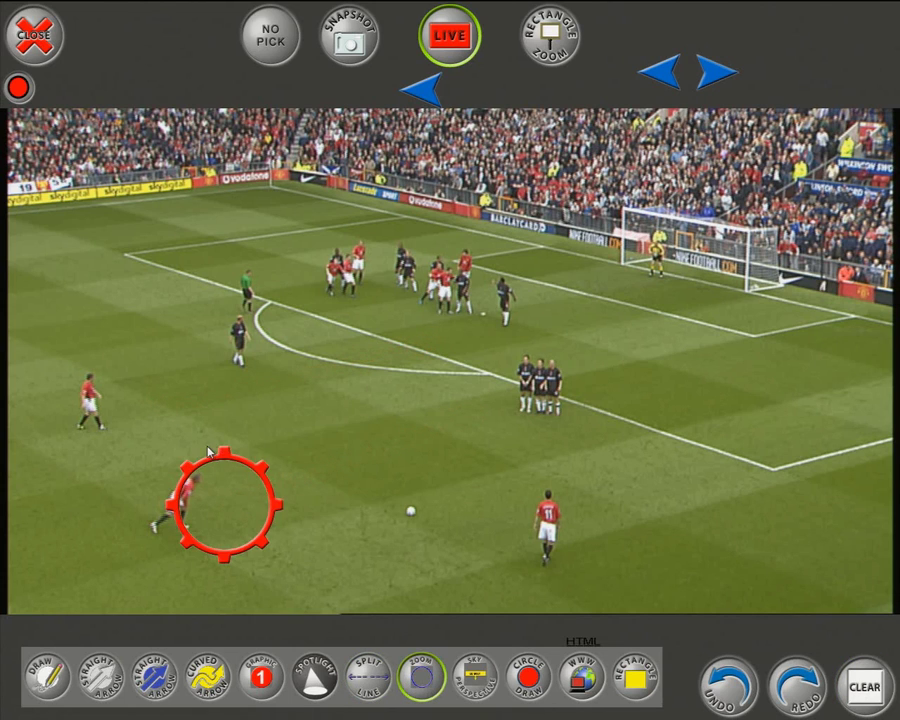
pyautogui.moveTo(216, 516); pyautogui.dragTo(190, 520)
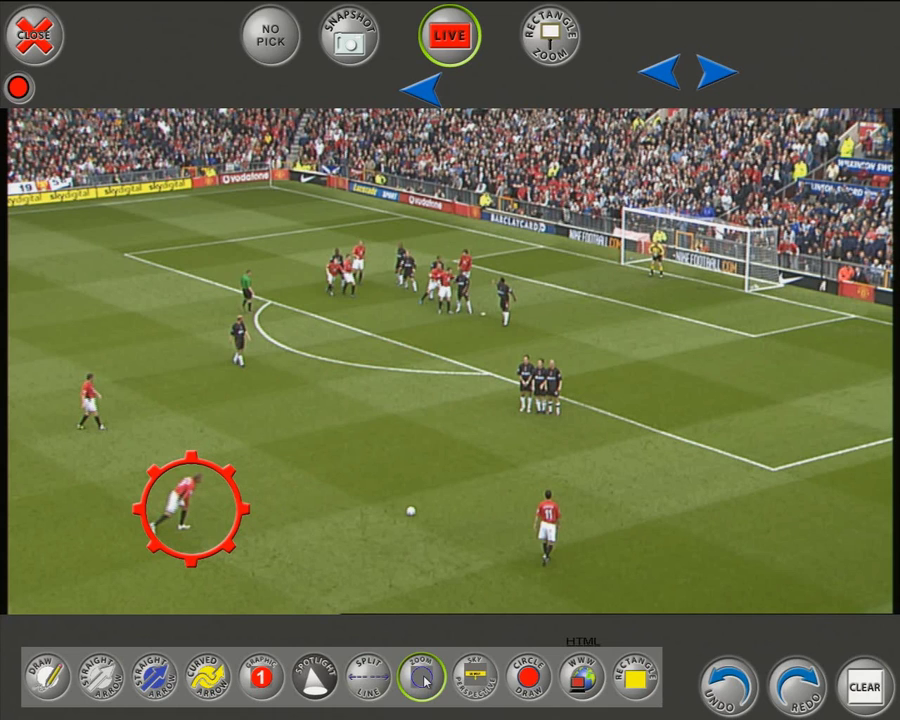
pyautogui.click(165, 354)
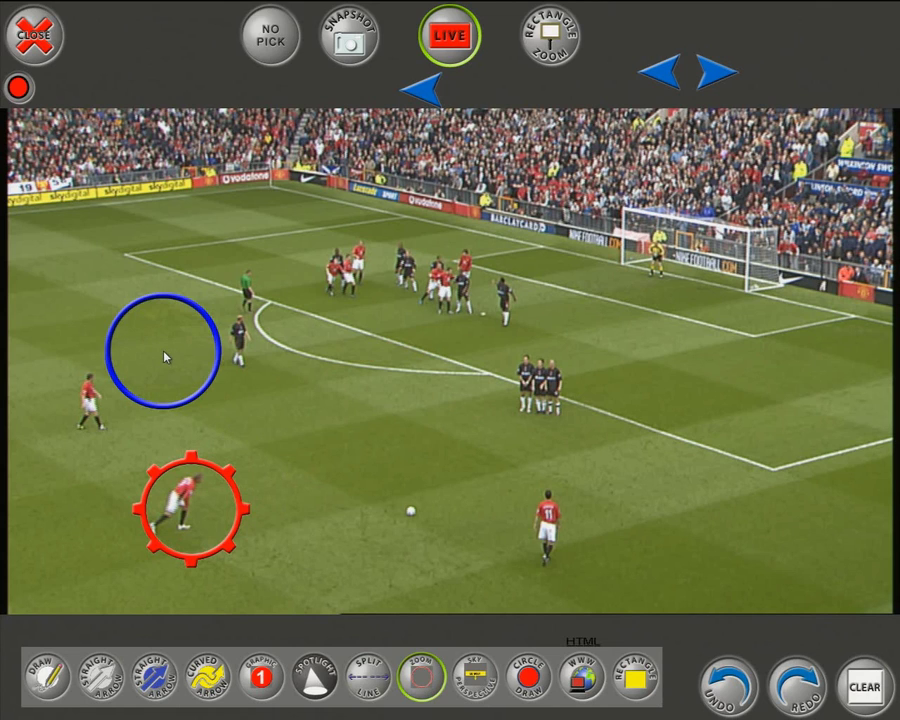
pyautogui.click(313, 254)
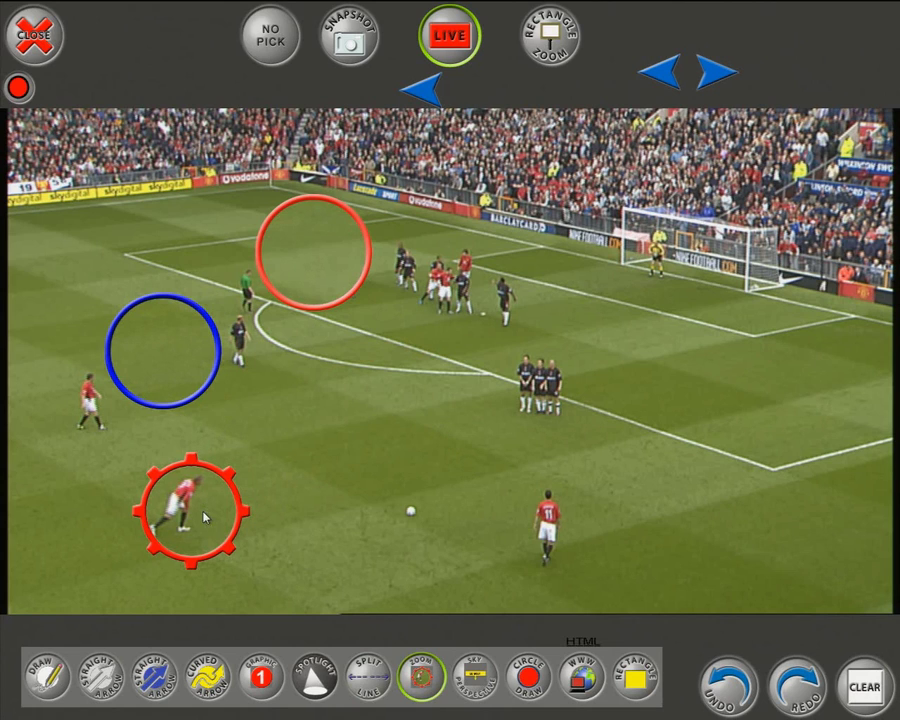
# - Reposition the zoom circles onto the kicker, left player and green-shirted referee
pyautogui.moveTo(205, 508); pyautogui.dragTo(197, 506)
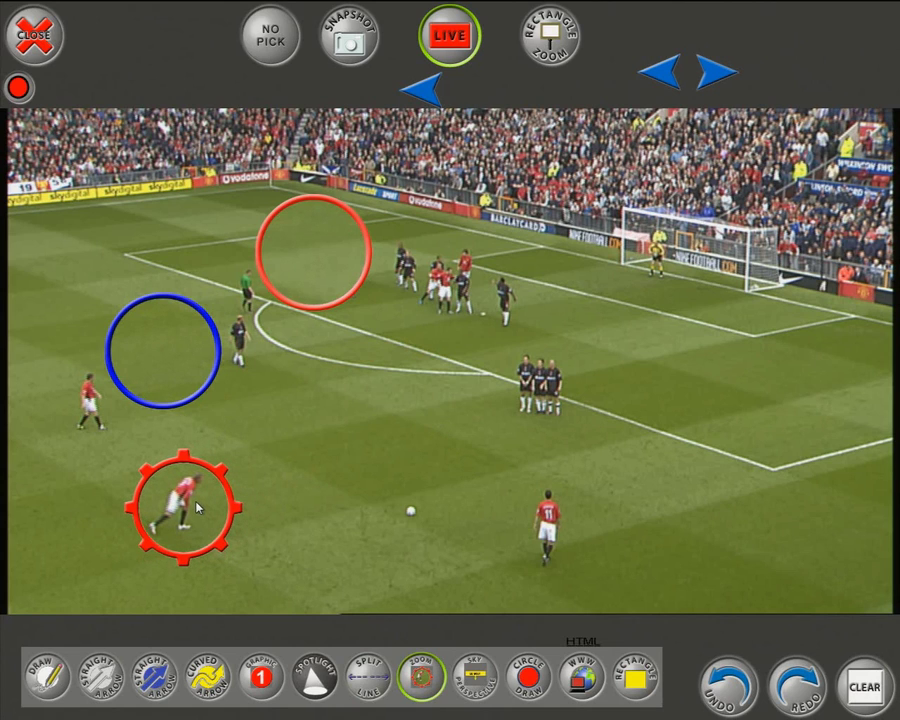
pyautogui.moveTo(164, 357); pyautogui.dragTo(101, 395)
pyautogui.moveTo(326, 256); pyautogui.dragTo(251, 286)
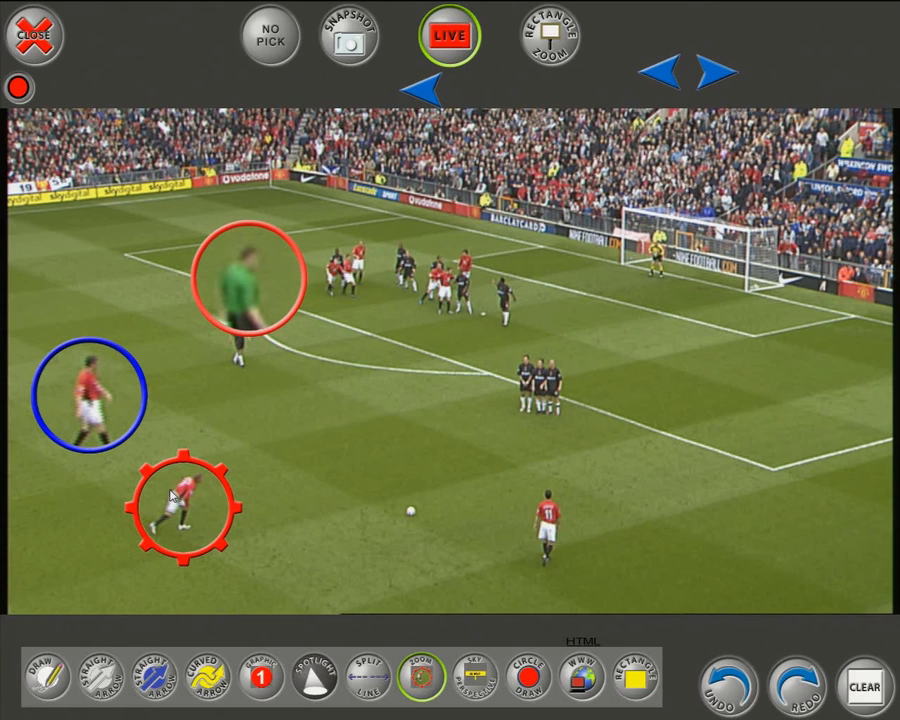
pyautogui.moveTo(187, 510); pyautogui.dragTo(186, 505)
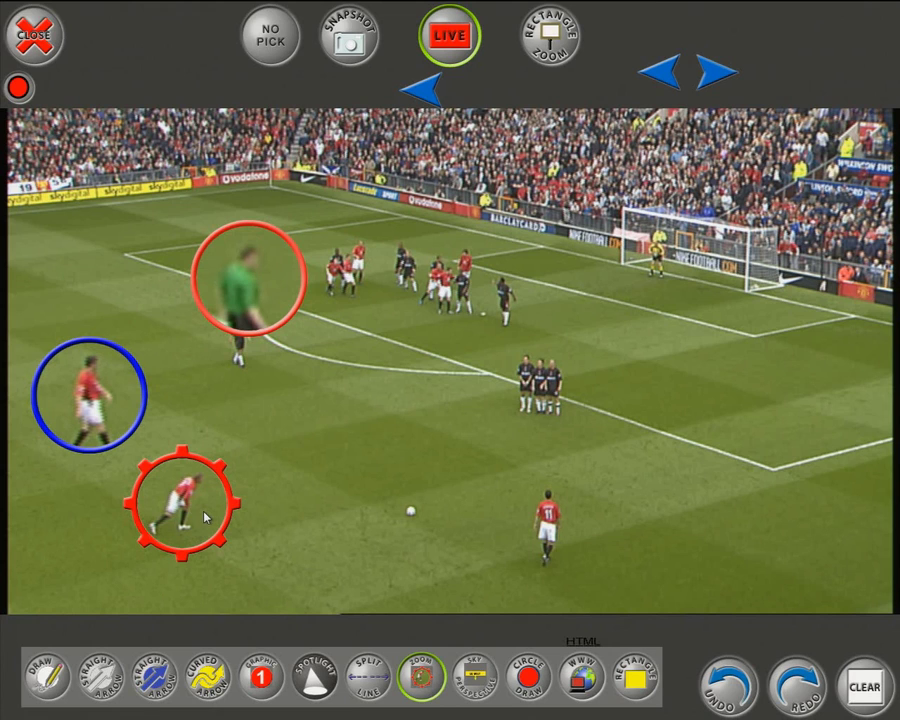
pyautogui.moveTo(82, 366)
pyautogui.mouseDown()
pyautogui.moveTo(135, 452)
pyautogui.moveTo(193, 474)
pyautogui.moveTo(178, 478)
pyautogui.moveTo(89, 352)
pyautogui.mouseUp()
# - Clear the zoom circles and overlay both team rosters with Sky Perspective
pyautogui.click(876, 696)
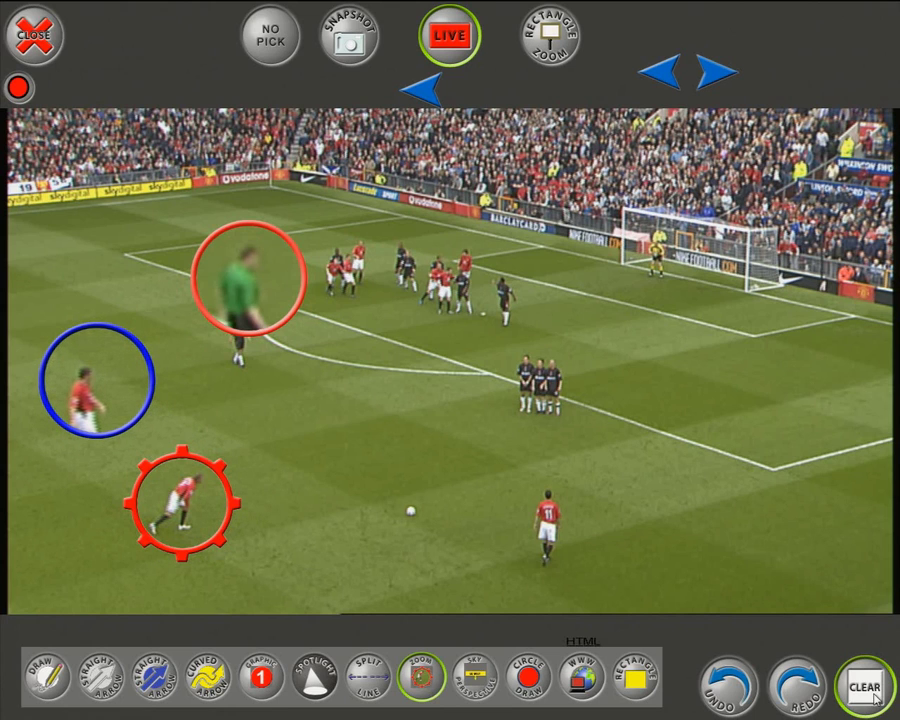
pyautogui.click(481, 690)
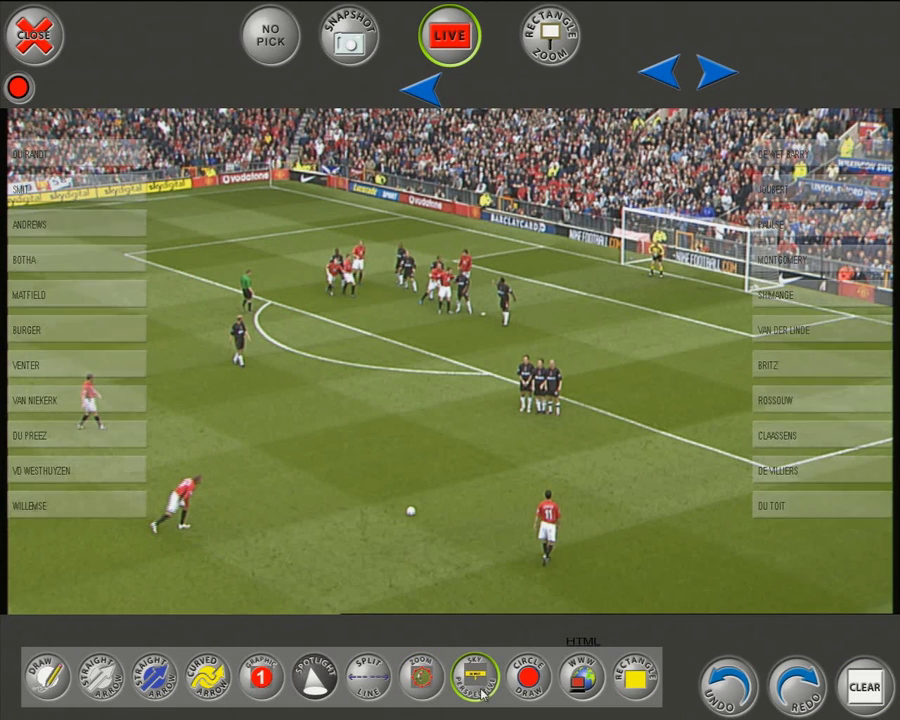